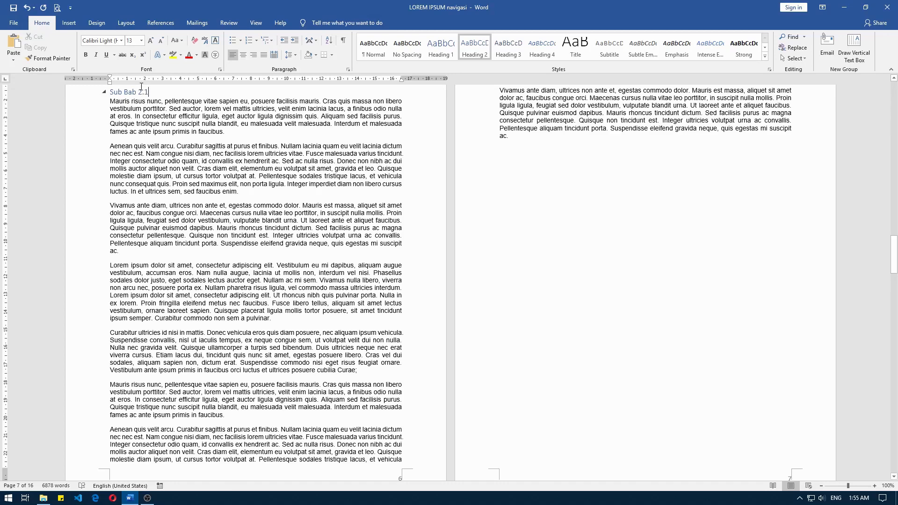
# - Open the Navigation Pane to show the document's heading outline
pyautogui.click(255, 22)
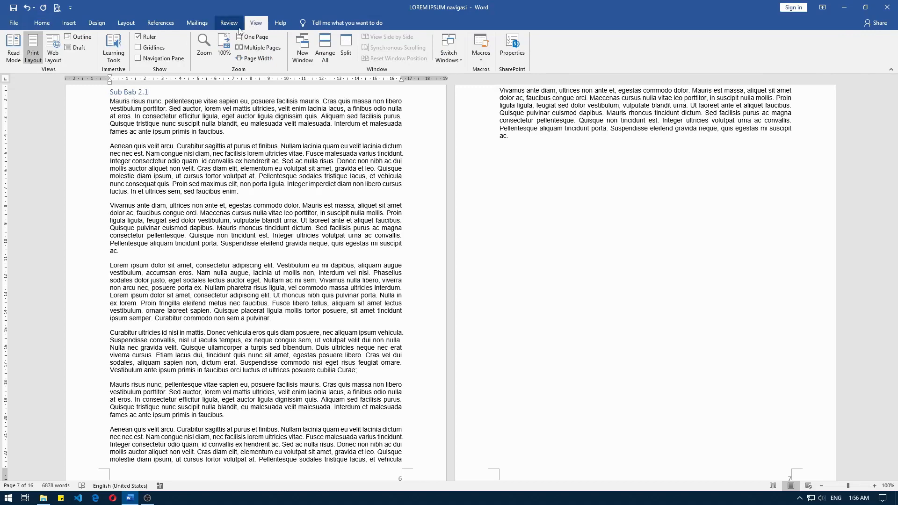
pyautogui.click(170, 62)
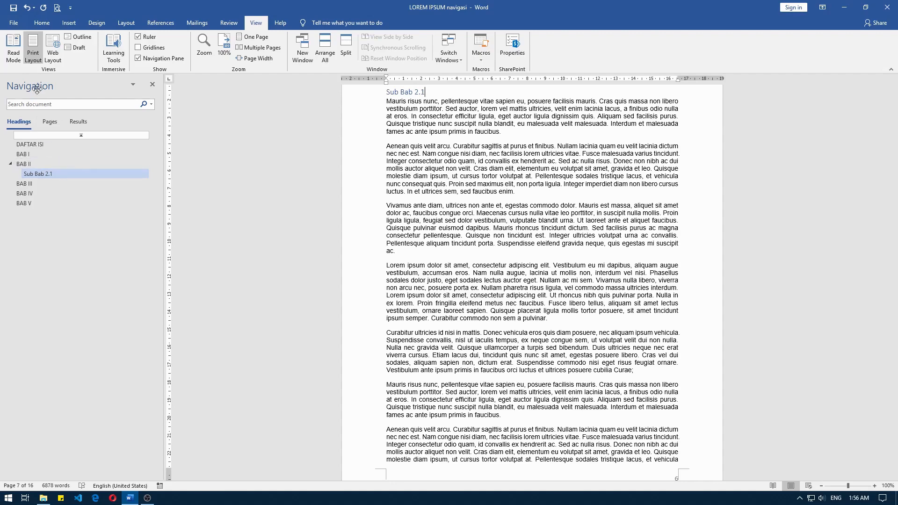
pyautogui.click(42, 22)
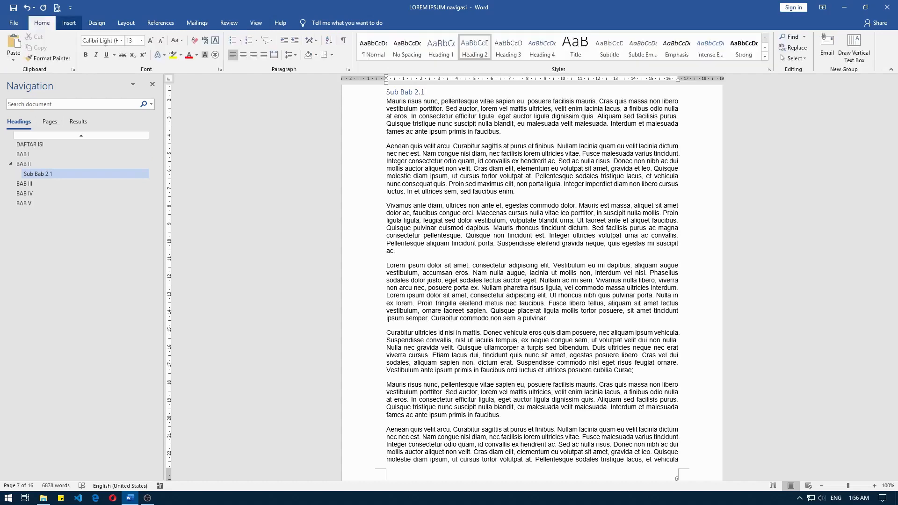
# - Promote the Sub Bab 2.1 heading to Heading 1, then demote it back to Heading 2 under BAB II
pyautogui.rightClick(53, 175)
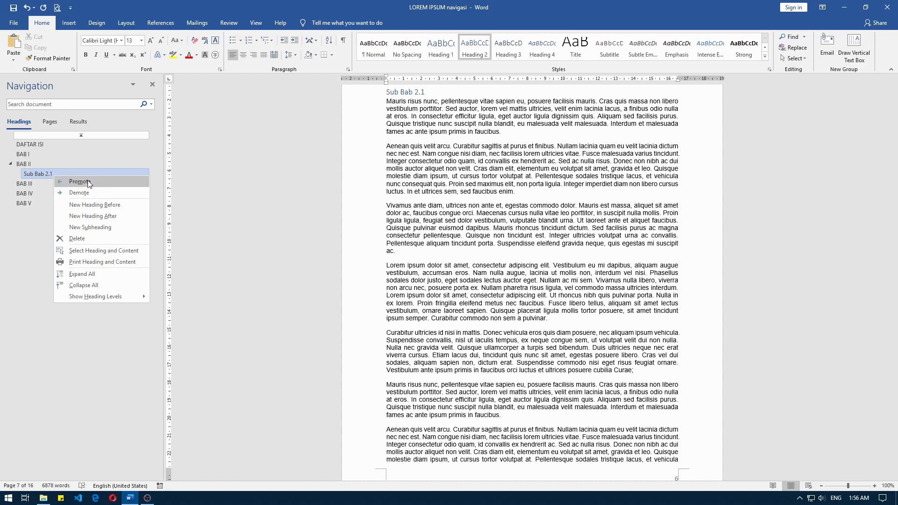
pyautogui.click(28, 176)
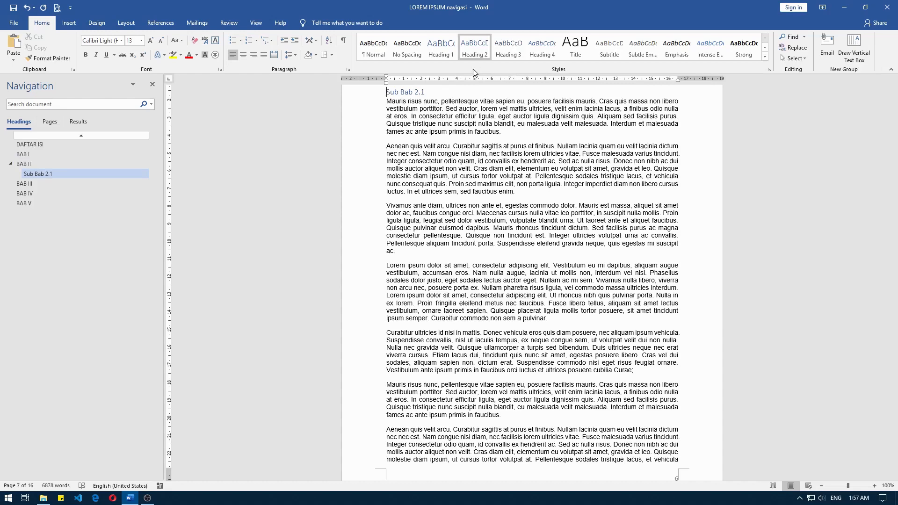
pyautogui.click(444, 55)
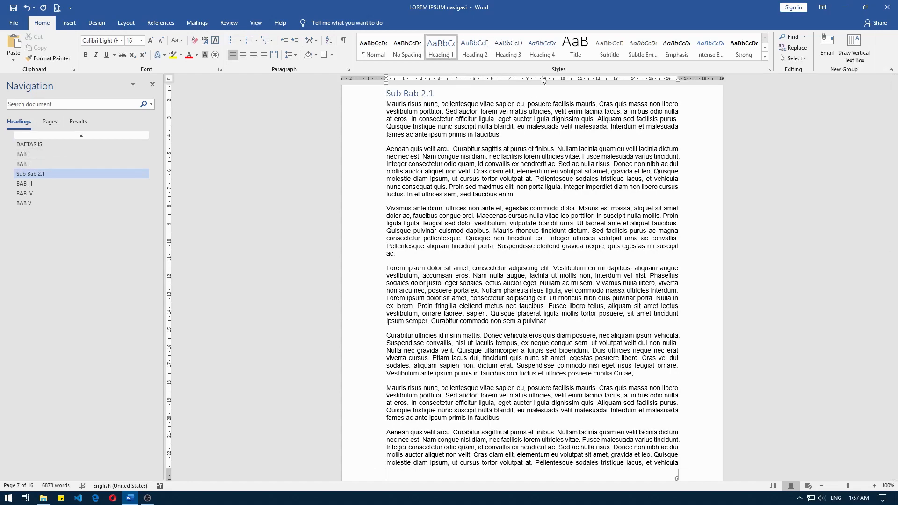
pyautogui.rightClick(44, 173)
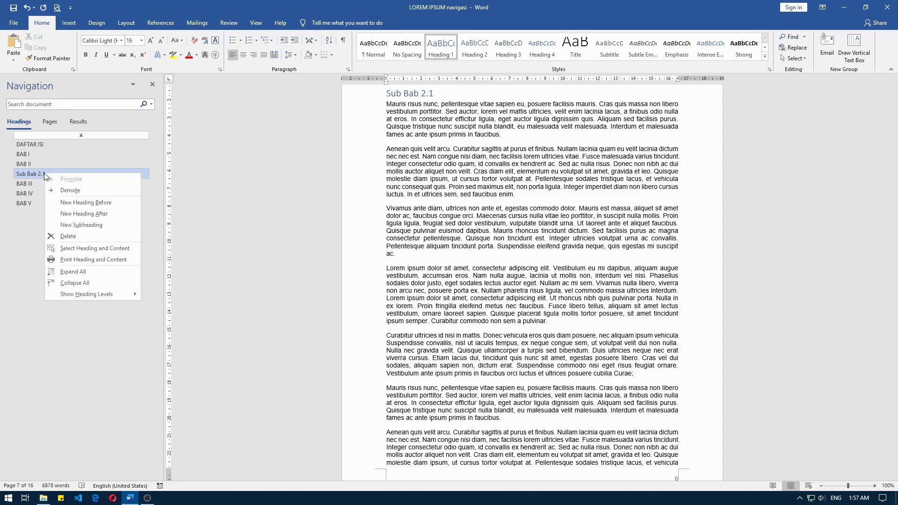
pyautogui.click(76, 188)
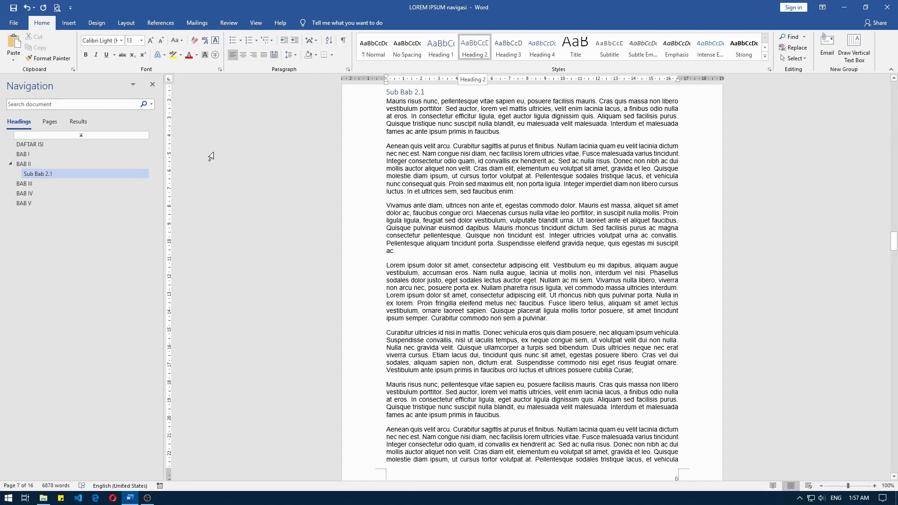
# - Demote Sub Bab 2.1 to Heading 3, then promote it back to Heading 2
pyautogui.rightClick(99, 173)
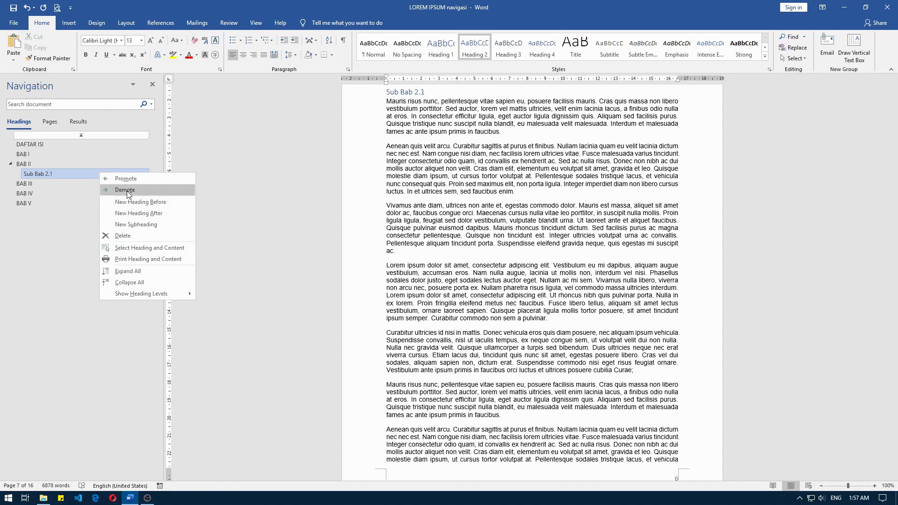
pyautogui.click(127, 189)
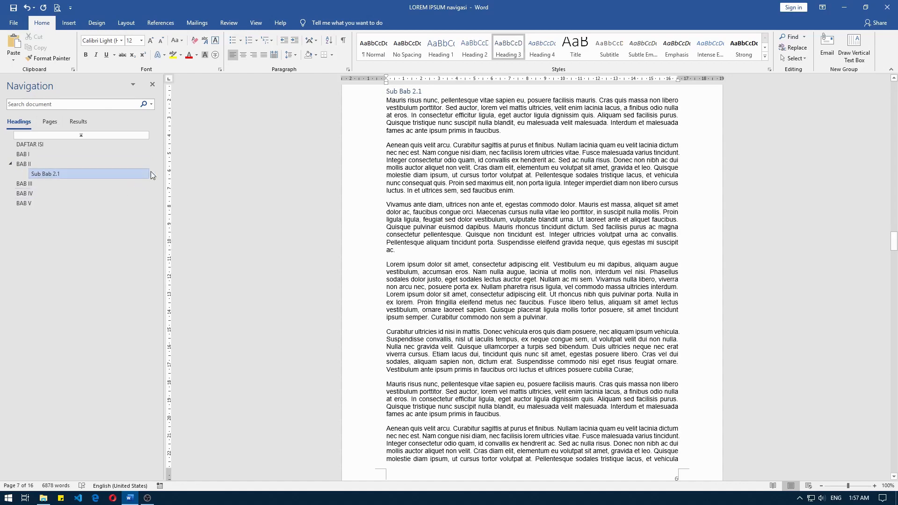
pyautogui.rightClick(66, 176)
pyautogui.click(80, 181)
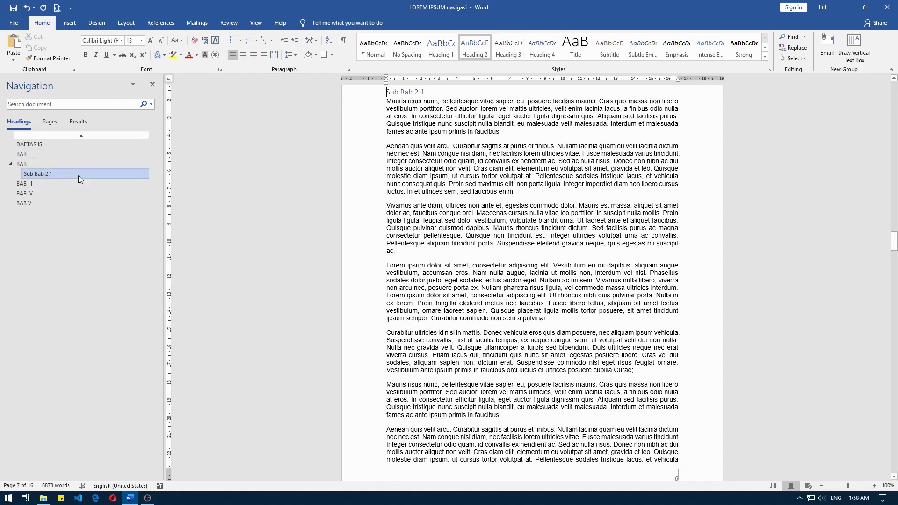
# - Promote Sub Bab 2.1 to a top-level heading, then demote it back under BAB II
pyautogui.rightClick(79, 176)
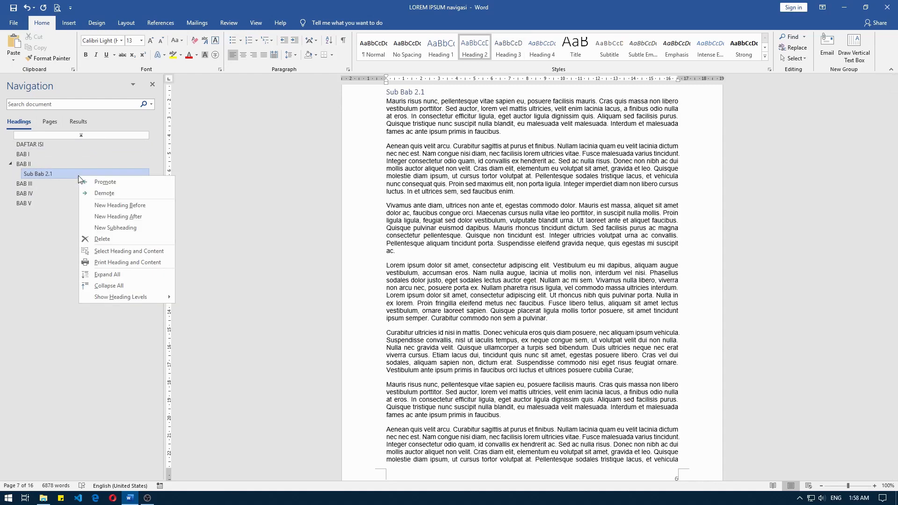
pyautogui.click(86, 183)
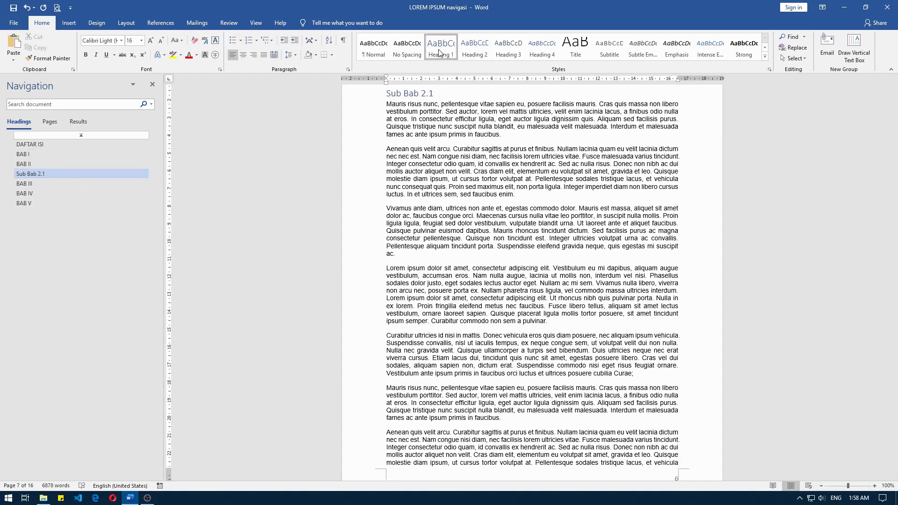
pyautogui.rightClick(85, 177)
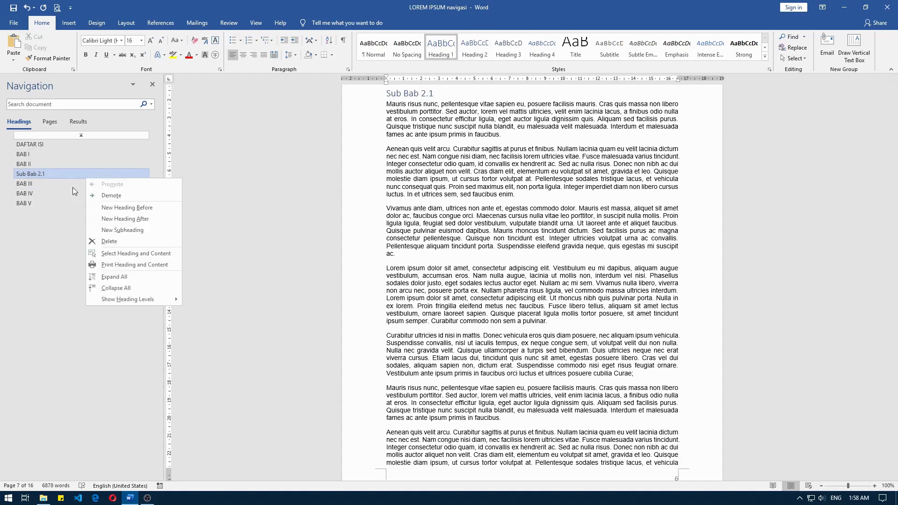
pyautogui.click(121, 194)
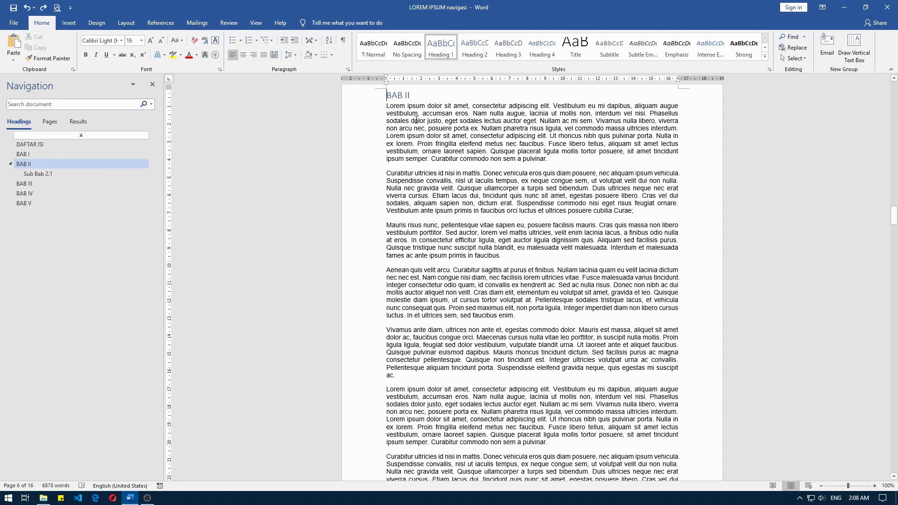
# - Add a new heading KATA PENGANTAR before the DAFTAR ISI heading
pyautogui.click(81, 148)
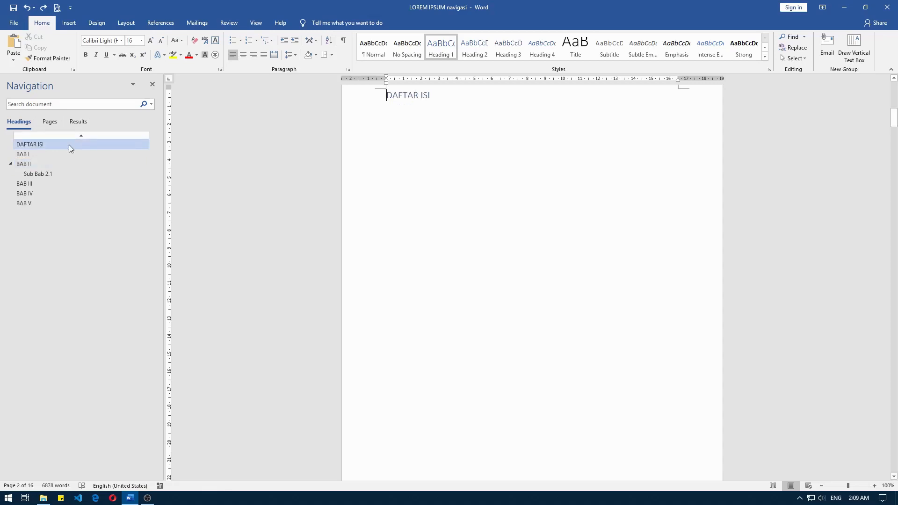
pyautogui.rightClick(69, 146)
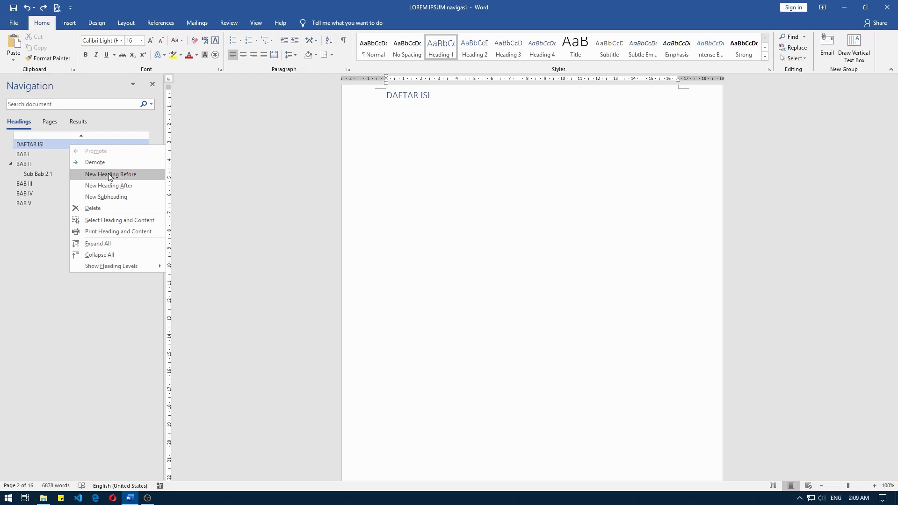
pyautogui.click(131, 174)
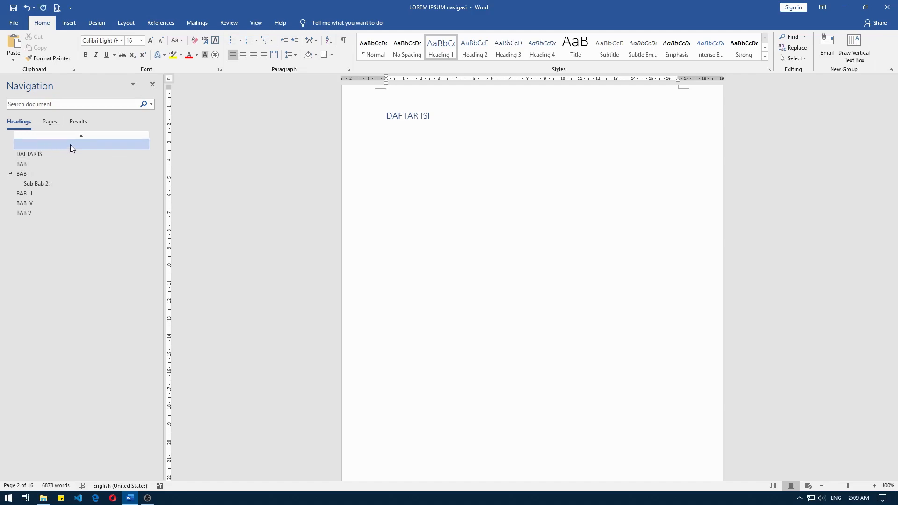
pyautogui.write('KATA PENGANTAR')
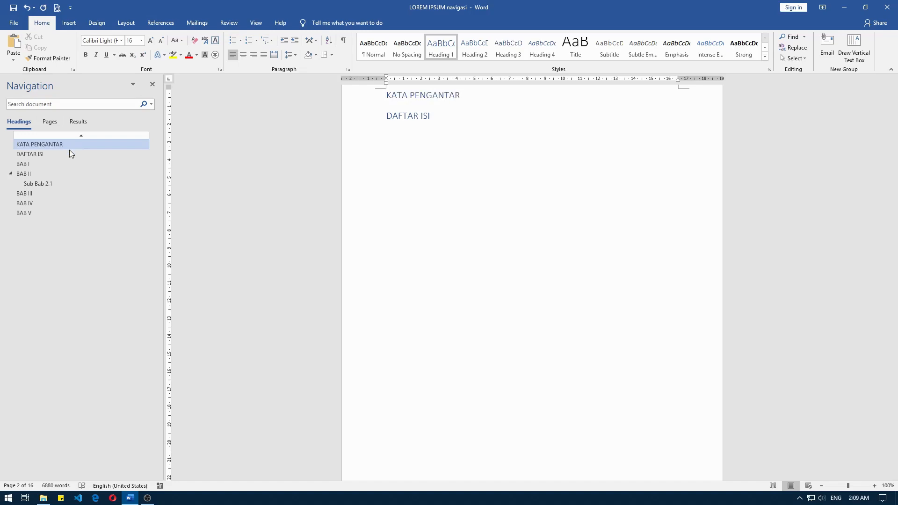
# - Add a new heading BAB VI after the BAB V heading
pyautogui.click(36, 214)
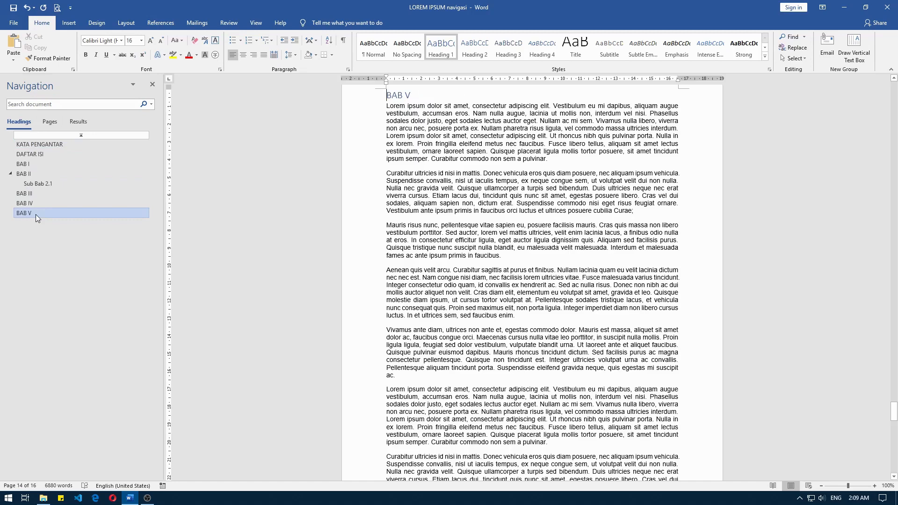
pyautogui.rightClick(36, 214)
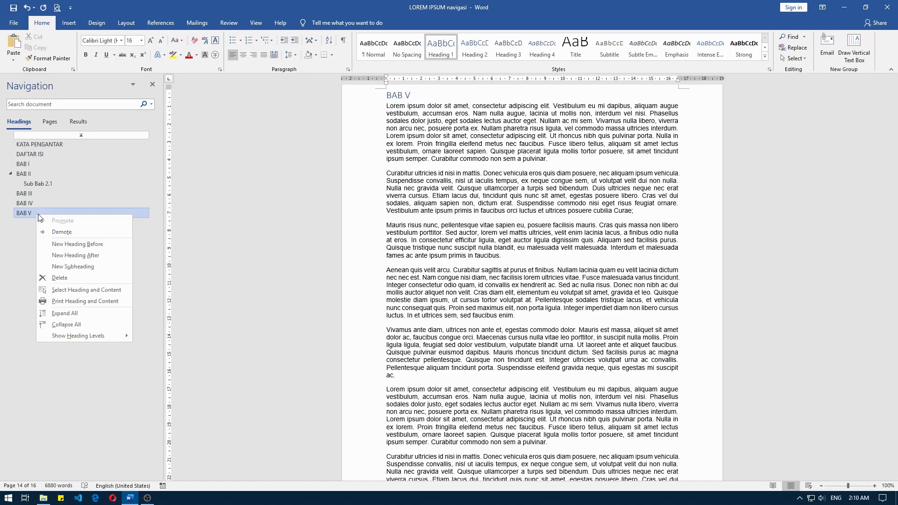
pyautogui.click(84, 257)
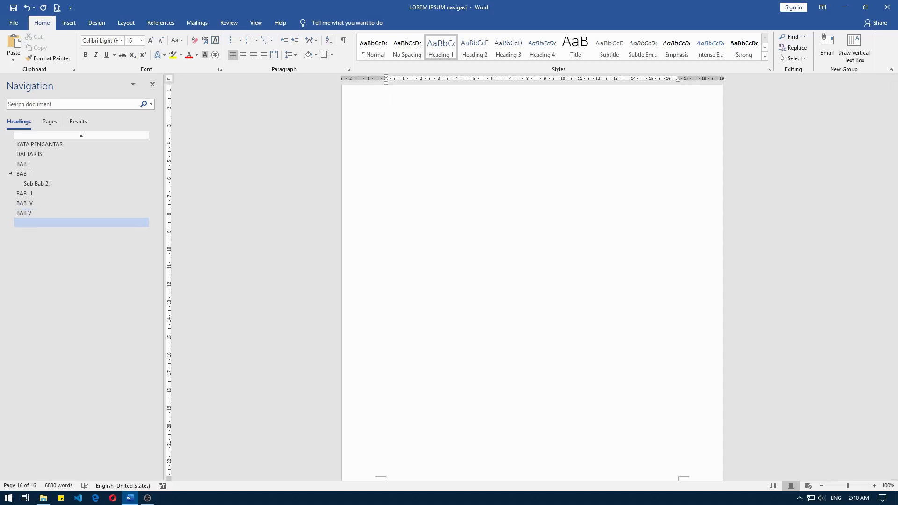
pyautogui.write('BAB VI')
pyautogui.click(42, 227)
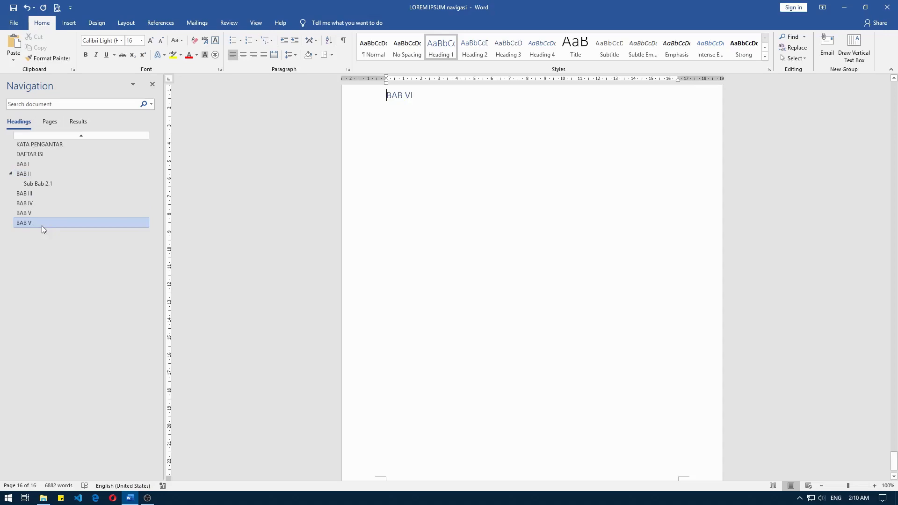
# - Add a subheading Sub Bab 2.2 under BAB II
pyautogui.click(44, 173)
pyautogui.rightClick(82, 172)
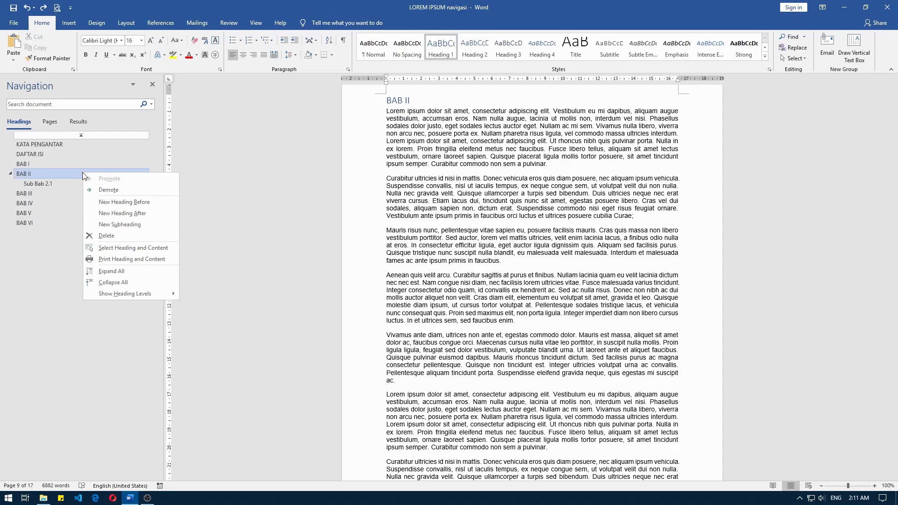
pyautogui.click(114, 223)
pyautogui.write('S')
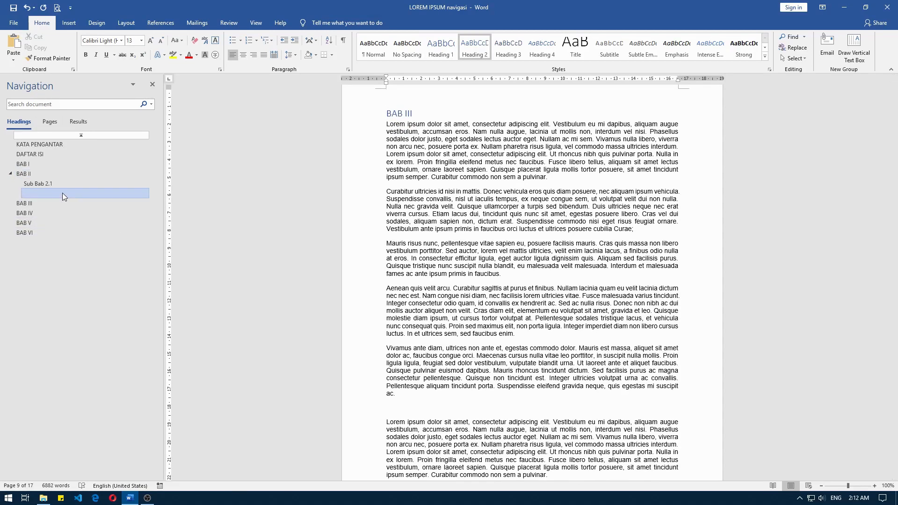
pyautogui.write('Sub Bab 2.2')
# - Add a Heading 3 subheading Sub Bab 2.2.1 under Sub Bab 2.2
pyautogui.rightClick(55, 193)
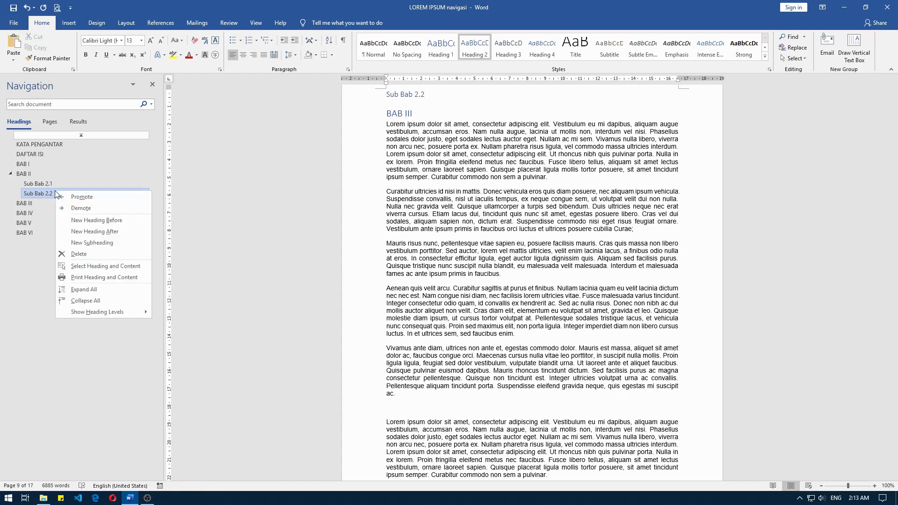
pyautogui.click(99, 243)
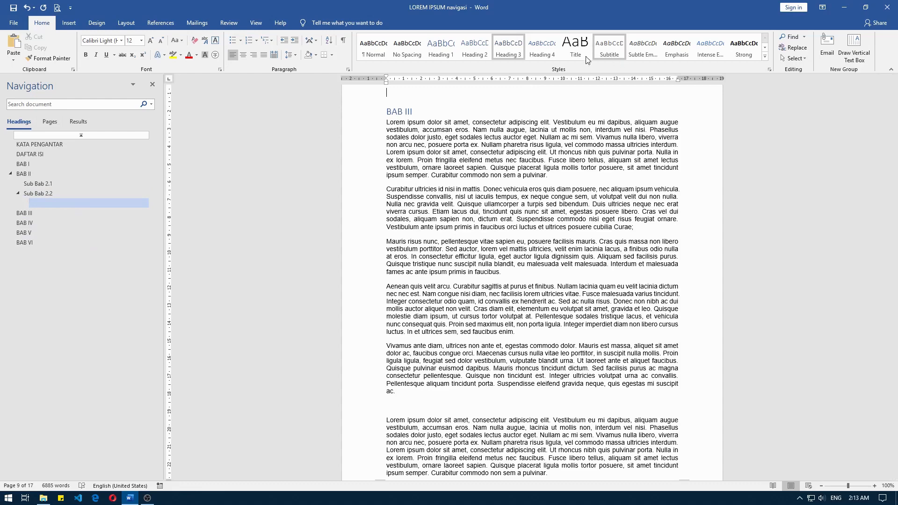
pyautogui.click(505, 56)
pyautogui.write('Sub Bab ')
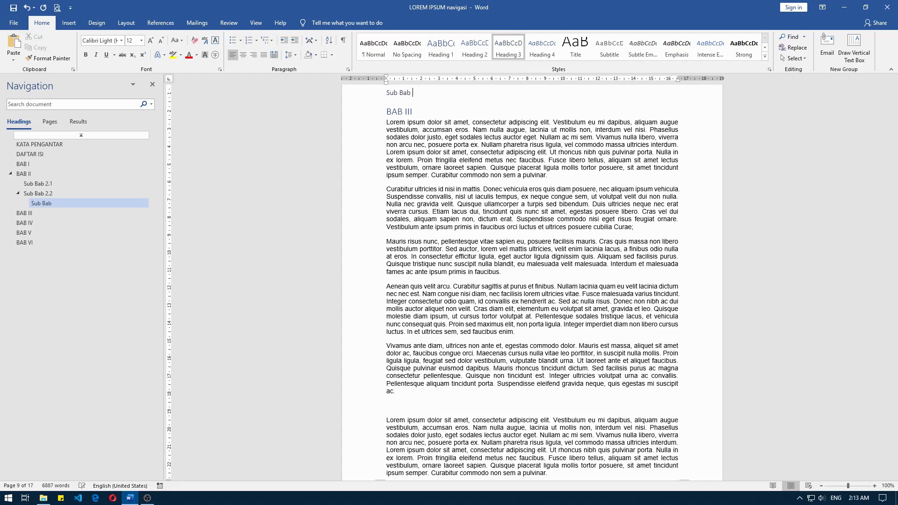
pyautogui.write('2.2')
pyautogui.write('.1')
# - Delete the Sub Bab 2.2.1 heading from the outline
pyautogui.rightClick(52, 204)
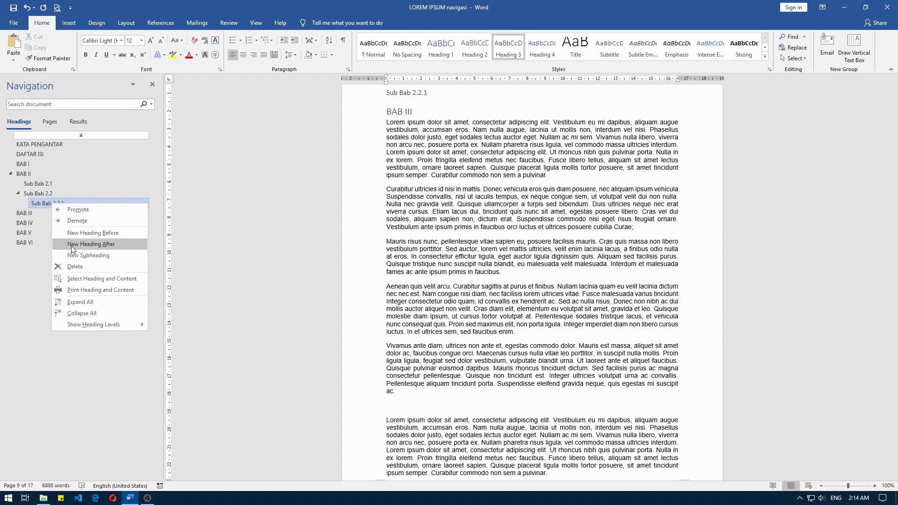
pyautogui.click(74, 270)
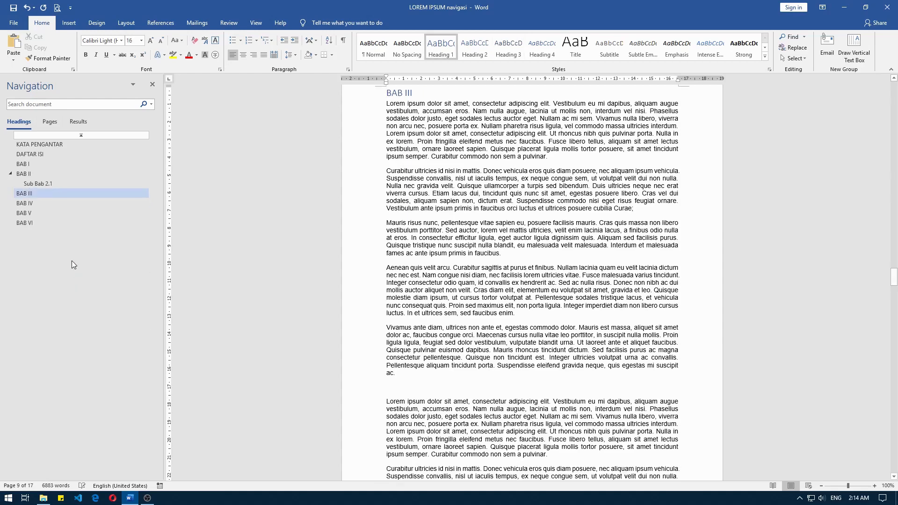